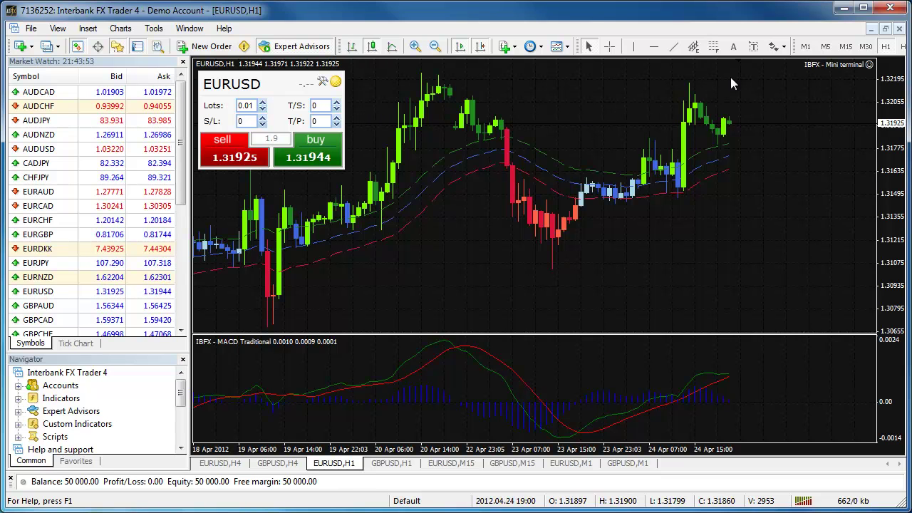
# Restore the maximized EURUSD,H1 chart to show all eight charts tiled
pyautogui.click(886, 29)
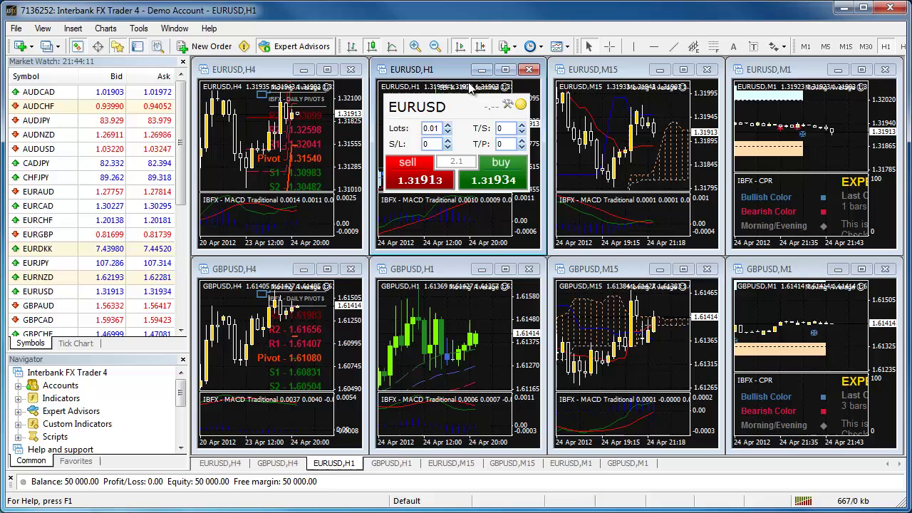
pyautogui.click(144, 29)
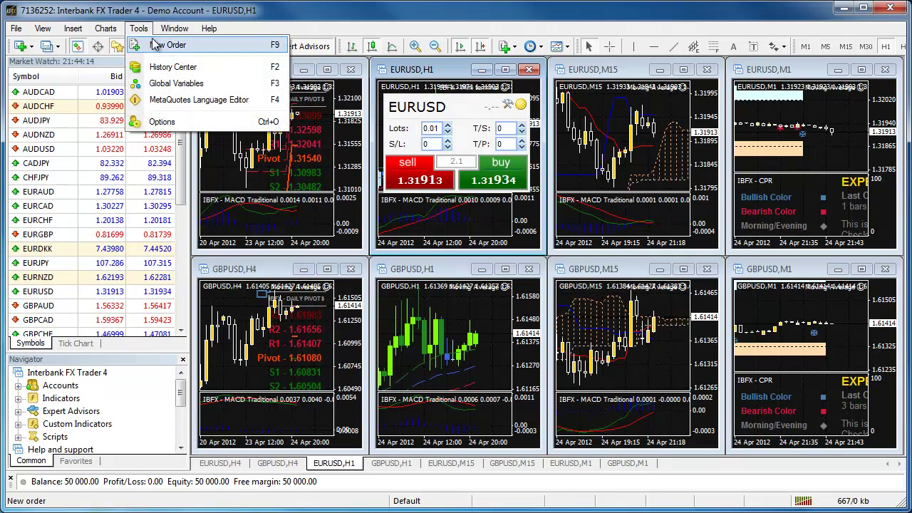
pyautogui.click(167, 67)
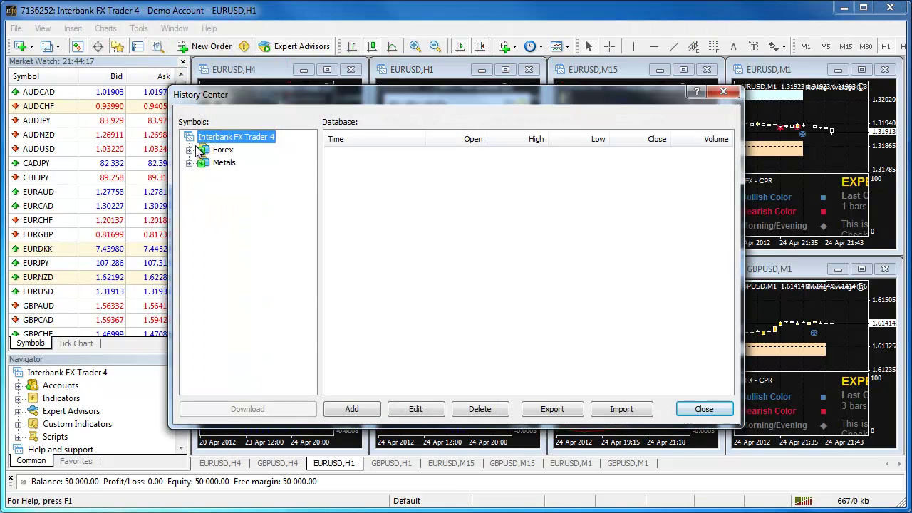
pyautogui.click(193, 151)
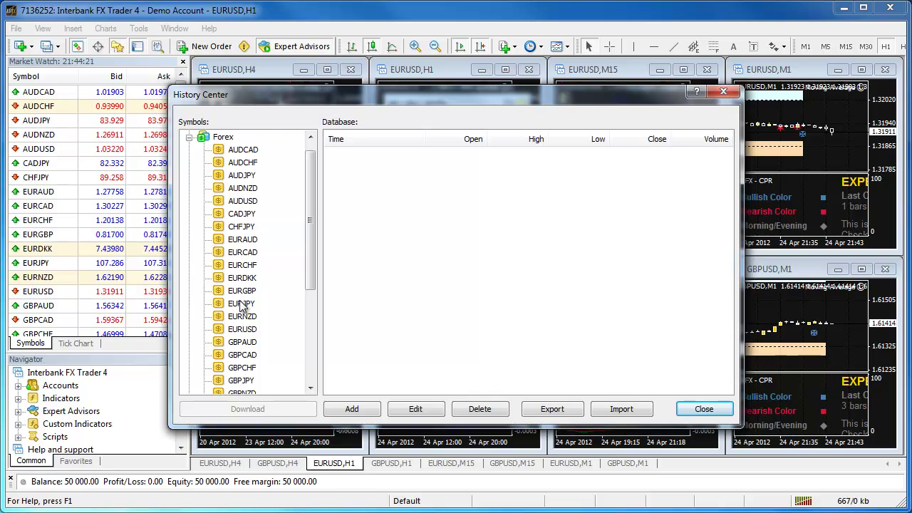
pyautogui.doubleClick(242, 329)
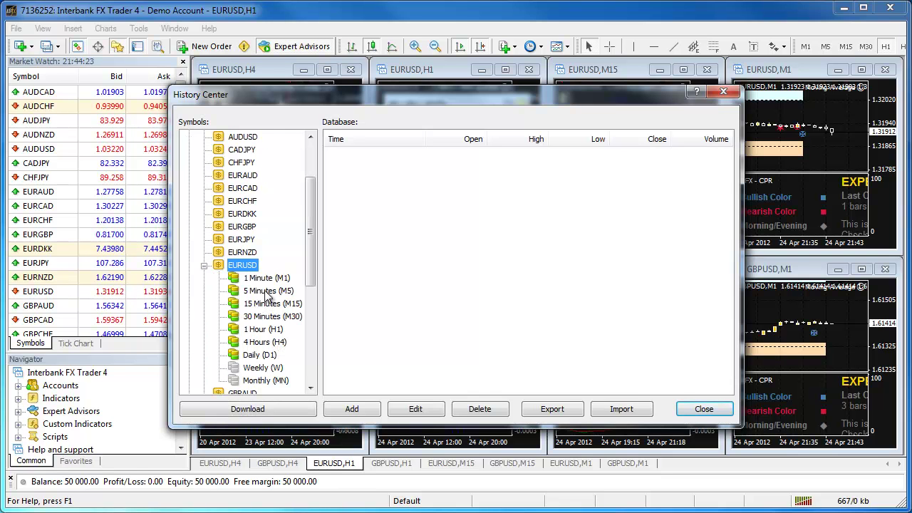
pyautogui.click(266, 292)
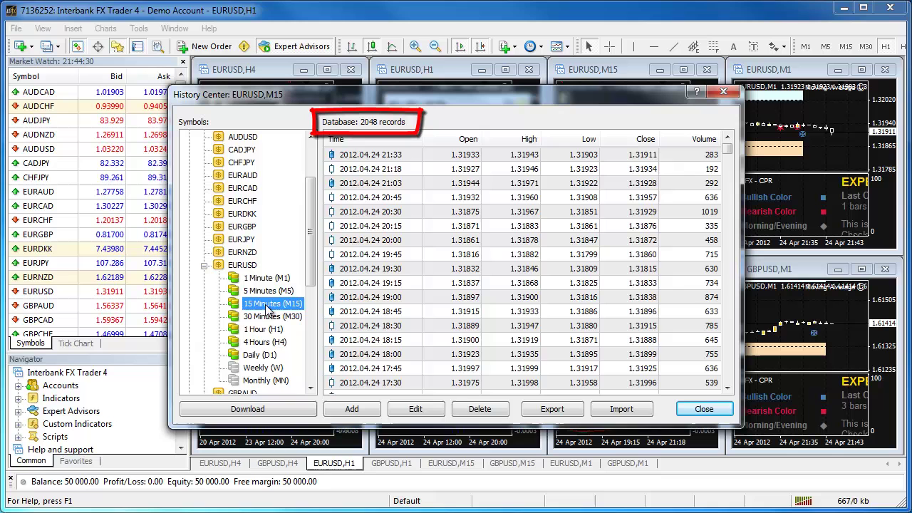
pyautogui.click(264, 318)
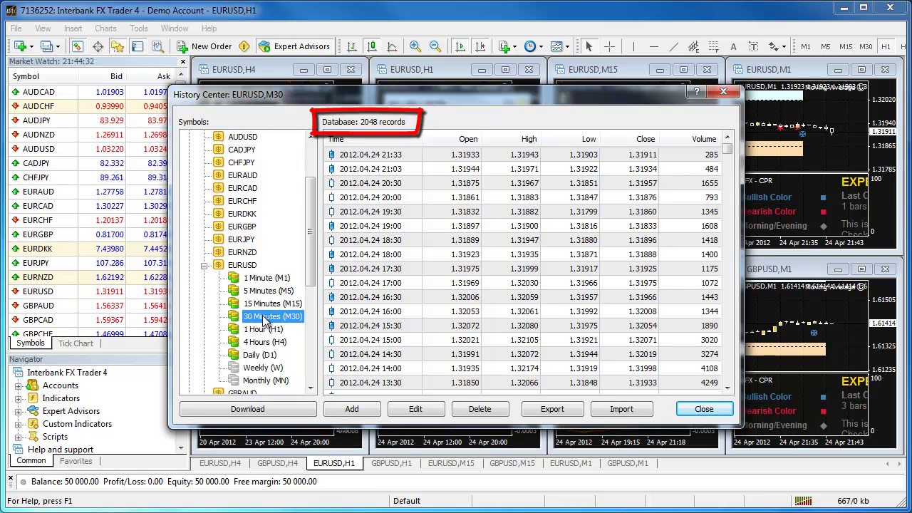
pyautogui.click(263, 329)
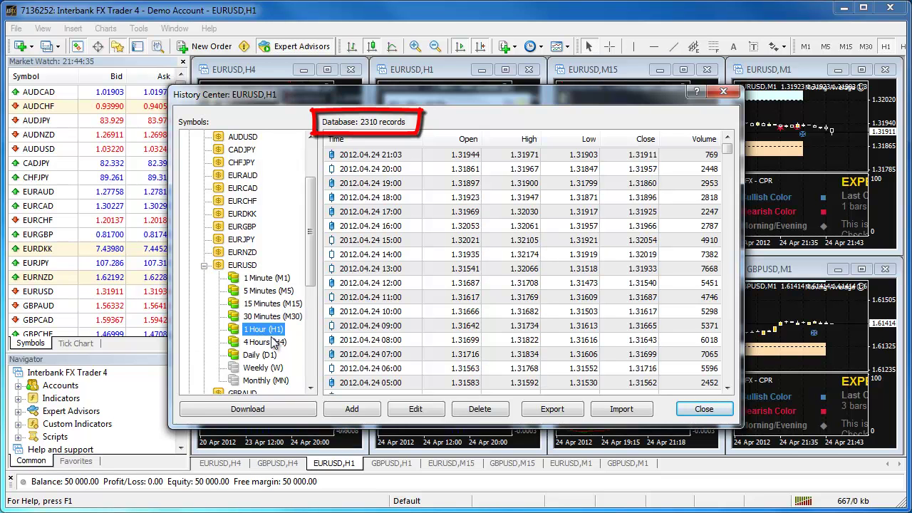
pyautogui.click(271, 343)
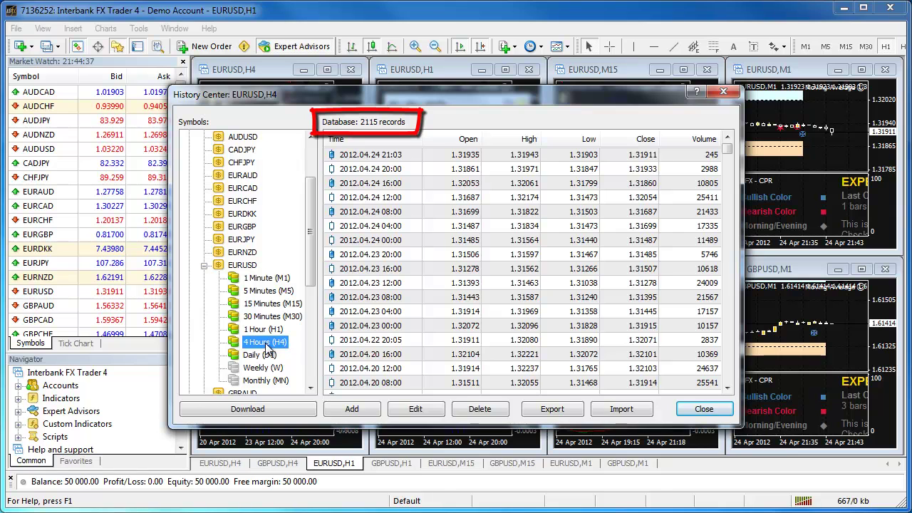
pyautogui.click(269, 355)
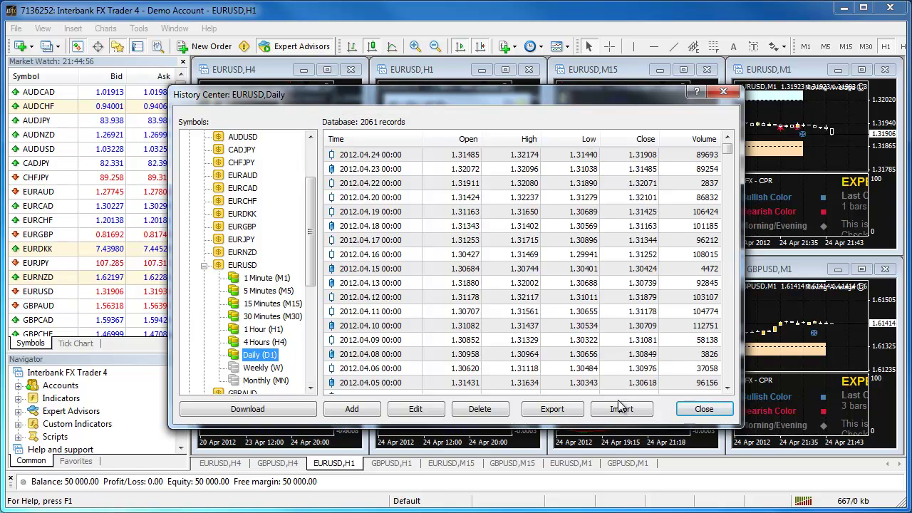
pyautogui.click(684, 408)
pyautogui.click(611, 366)
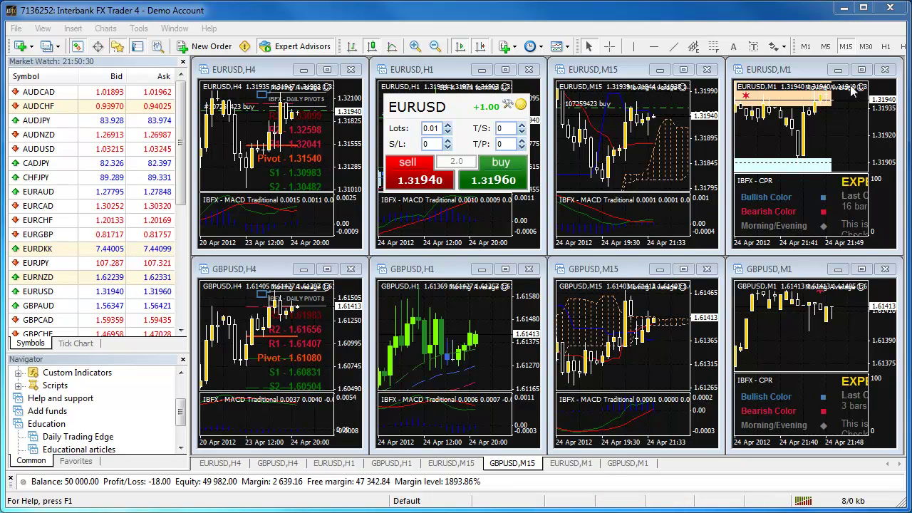
# Quit the platform and open the Properties of its Interbank FX Trader 4 desktop shortcut
pyautogui.click(895, 10)
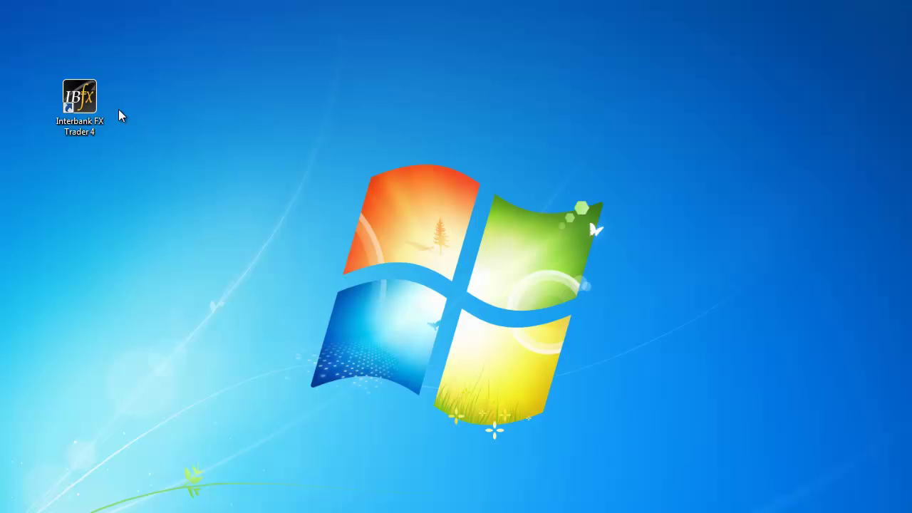
pyautogui.rightClick(70, 107)
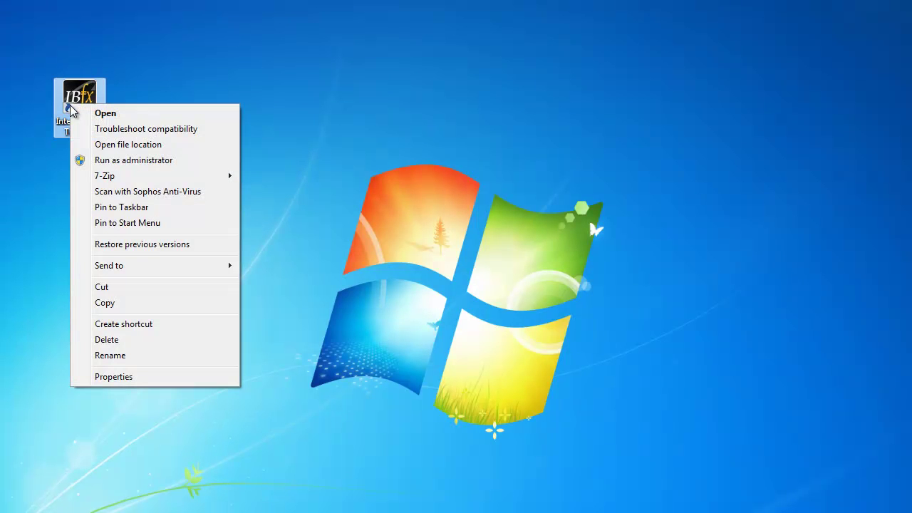
pyautogui.click(122, 377)
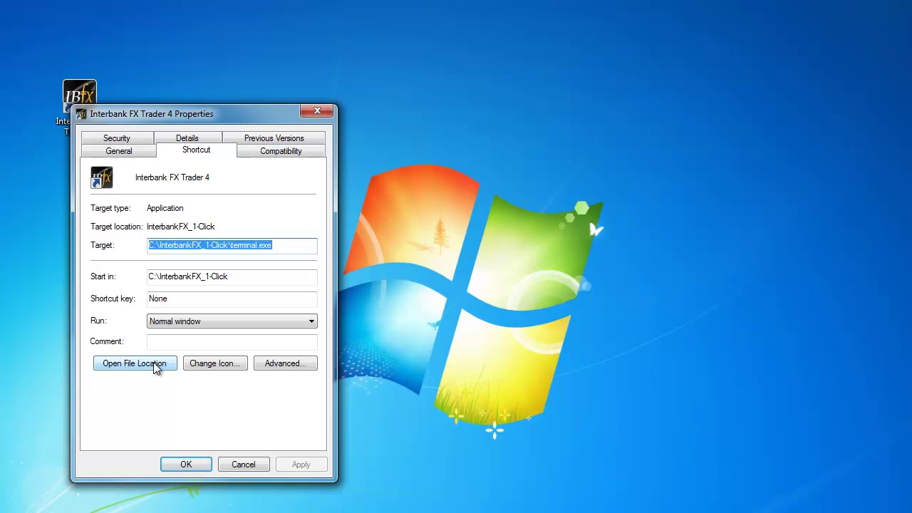
# Open the InterbankFX_1-Click install folder and go into its history folder
pyautogui.click(153, 363)
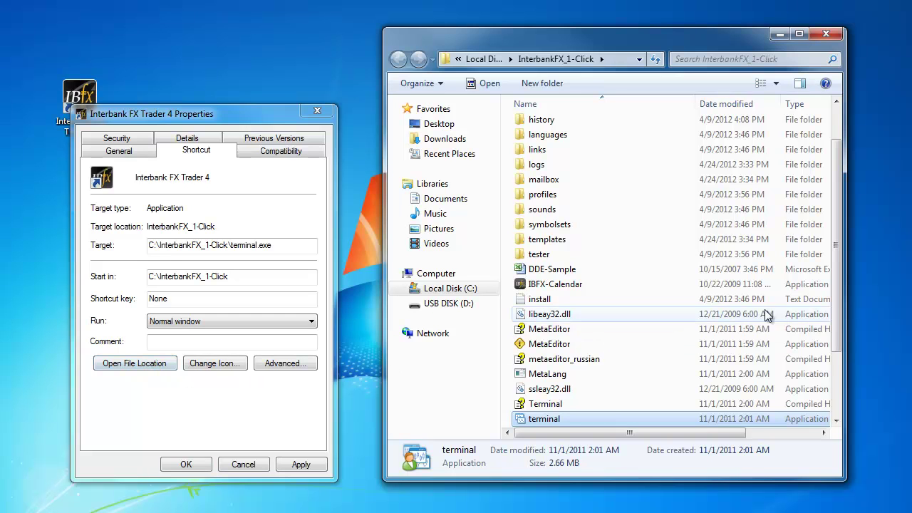
pyautogui.moveTo(840, 303); pyautogui.dragTo(855, 240)
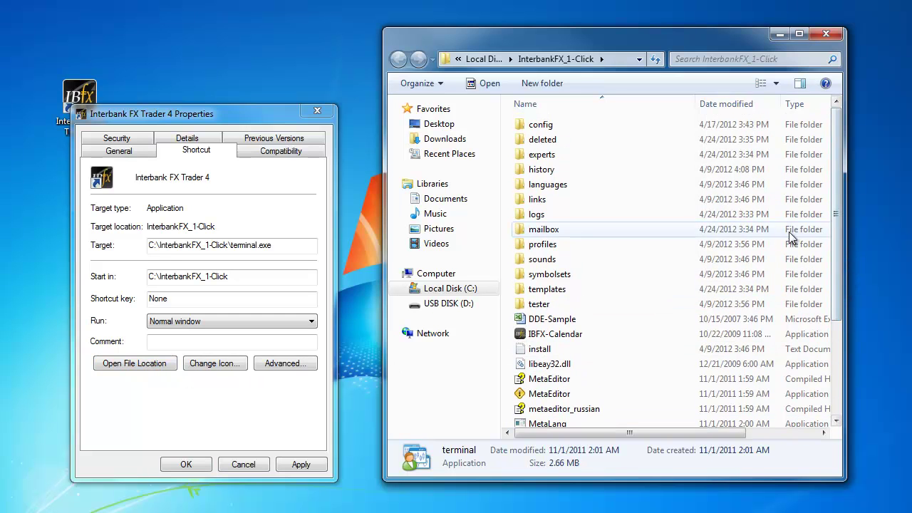
pyautogui.doubleClick(563, 170)
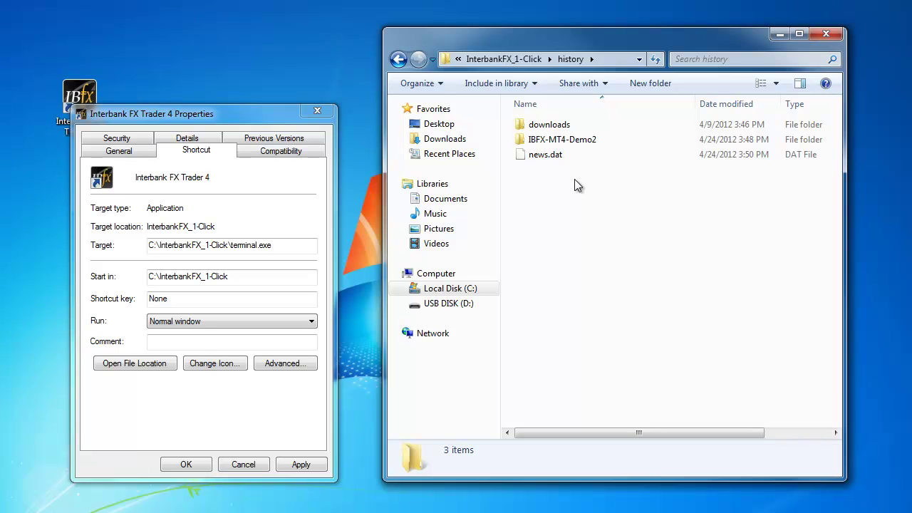
# Delete the IBFX-MT4-Demo2 history folder, then close Explorer and the shortcut Properties
pyautogui.rightClick(588, 145)
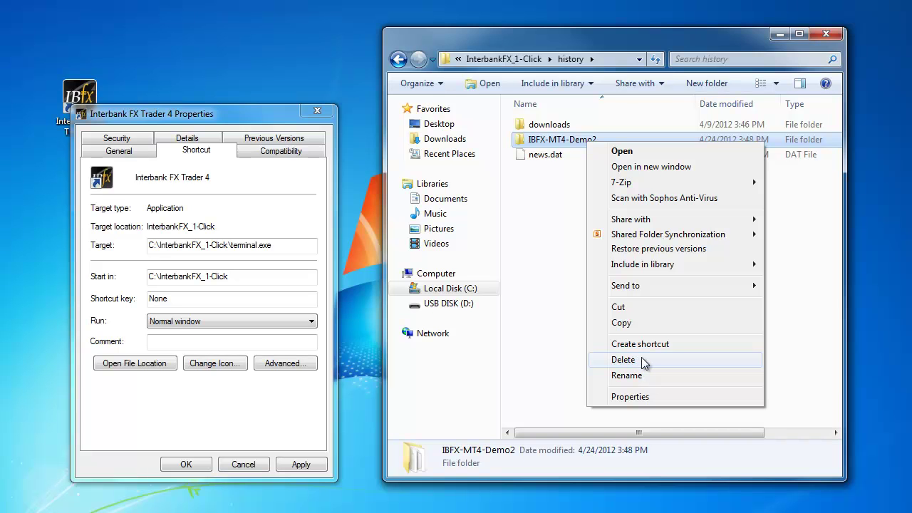
pyautogui.click(644, 361)
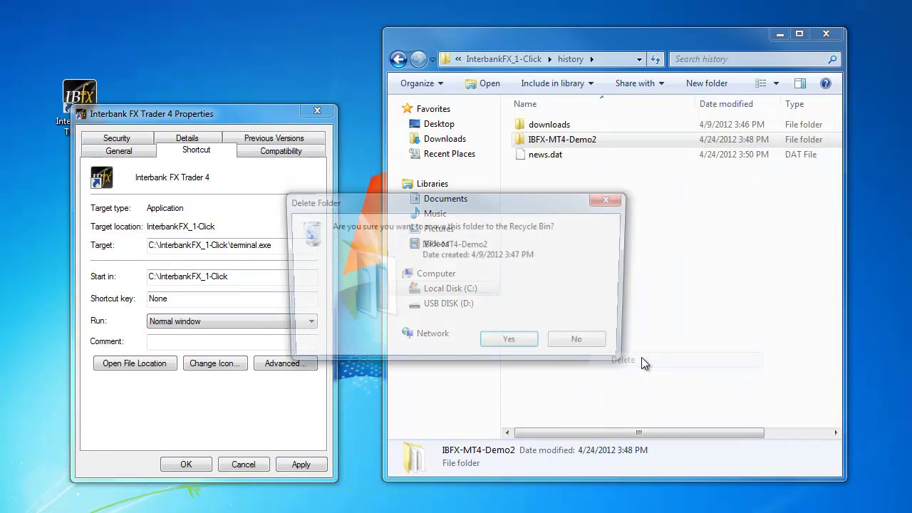
pyautogui.click(514, 345)
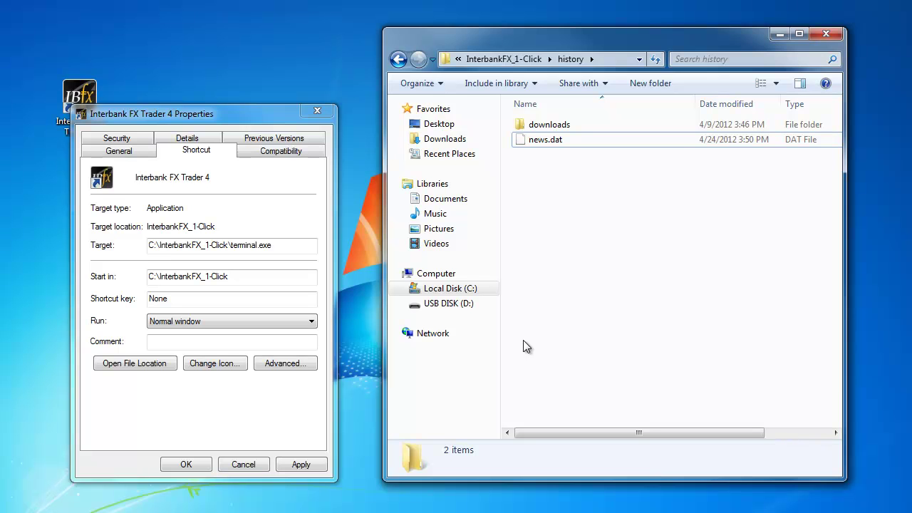
pyautogui.click(834, 34)
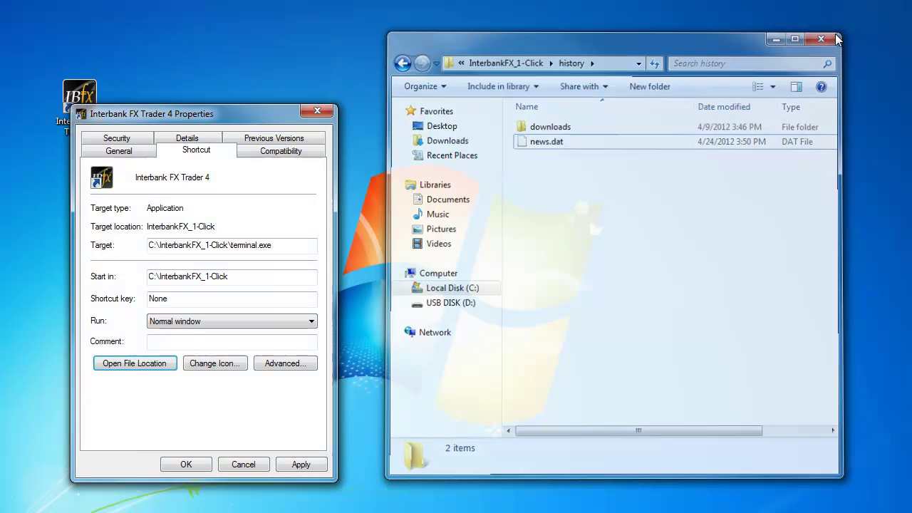
pyautogui.click(327, 111)
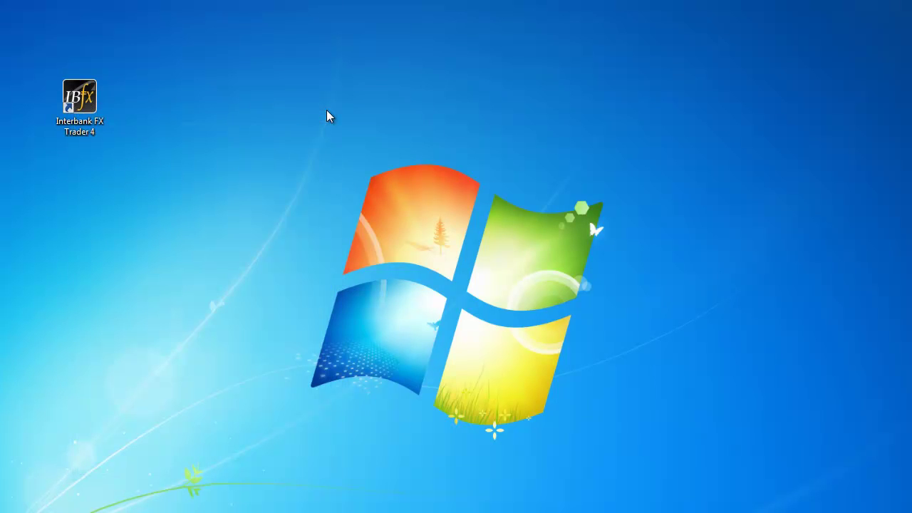
# Relaunch Interbank FX Trader 4 from its desktop shortcut so the charts reload
pyautogui.doubleClick(81, 105)
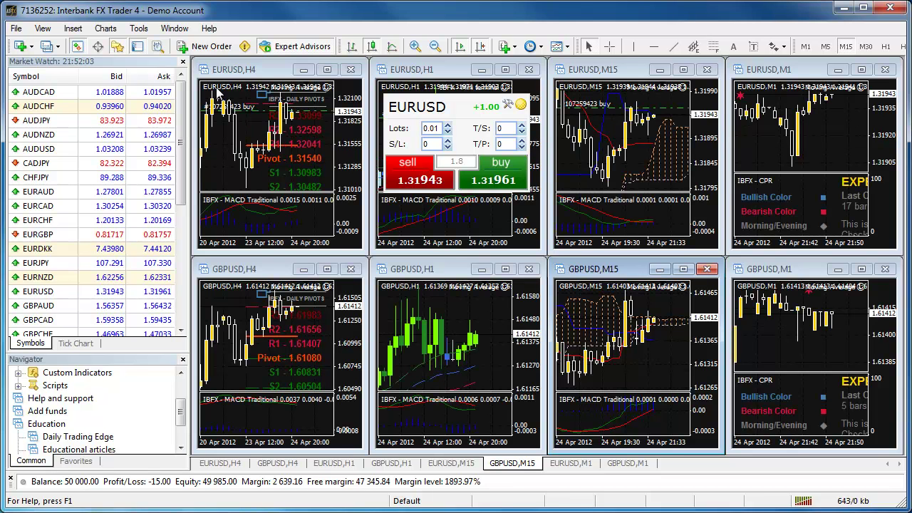
pyautogui.click(145, 33)
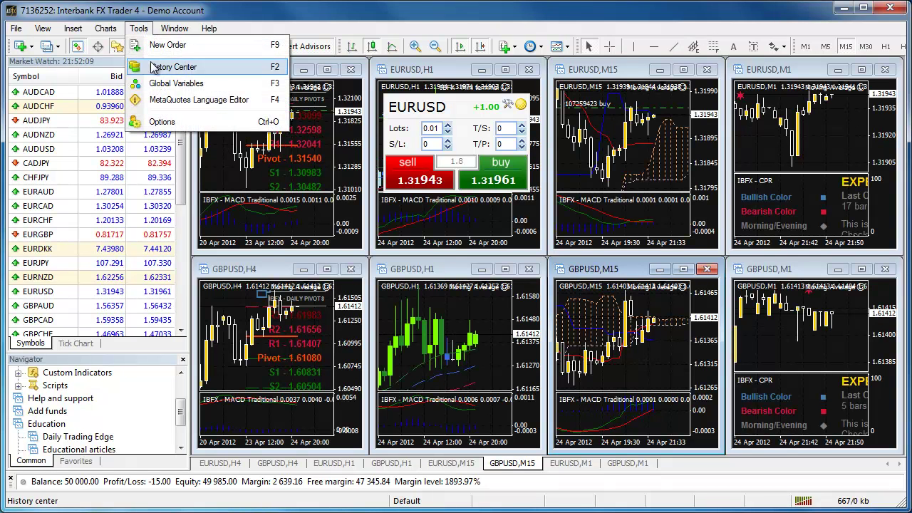
# Show the Options Charts tab, where Max bars in chart reads 65000
pyautogui.click(176, 123)
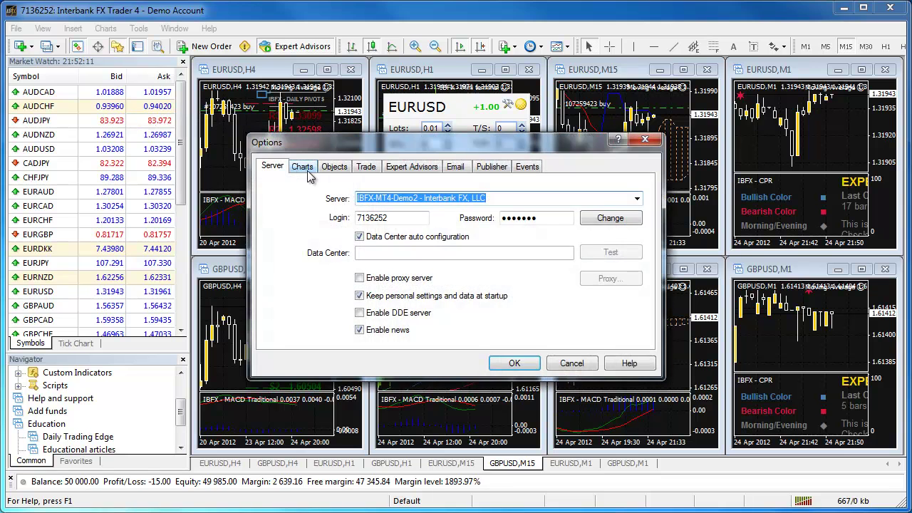
pyautogui.click(305, 171)
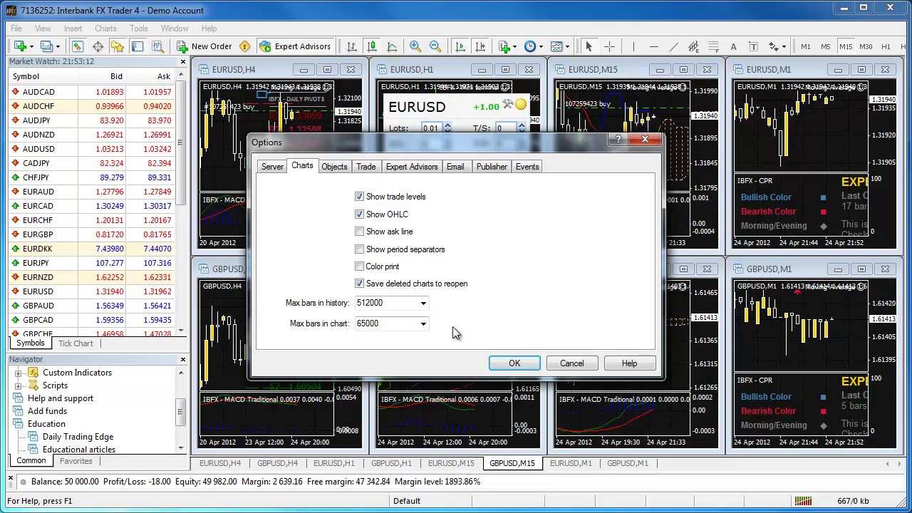
# Reopen Options and set Max bars in chart to 1000, confirming with OK
pyautogui.click(583, 364)
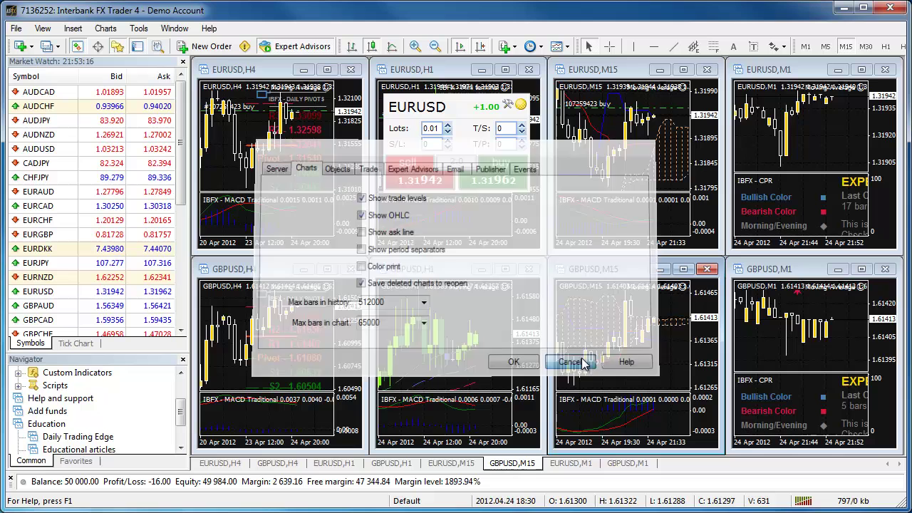
pyautogui.click(141, 30)
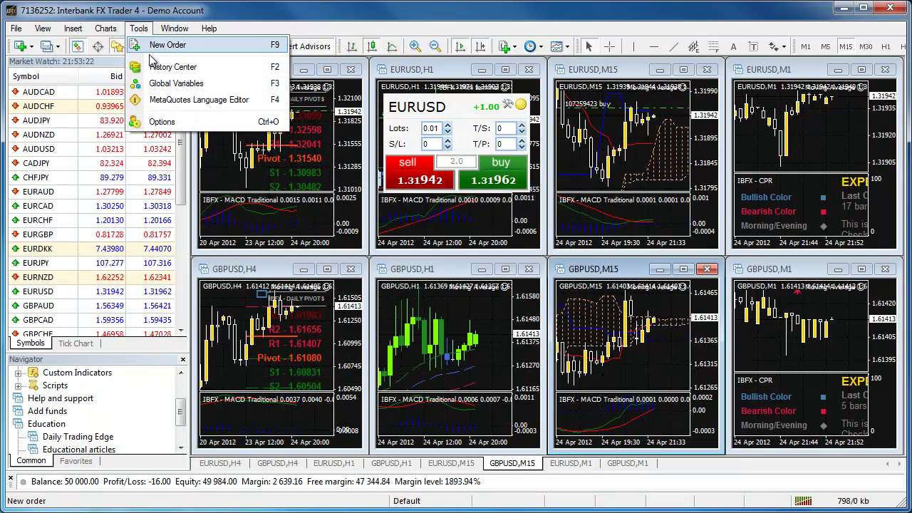
pyautogui.click(184, 123)
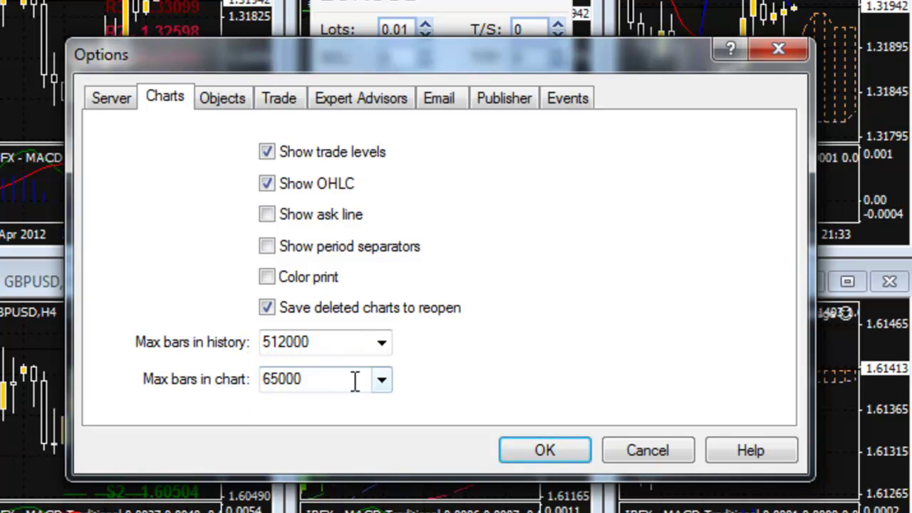
pyautogui.doubleClick(323, 385)
pyautogui.write('50')
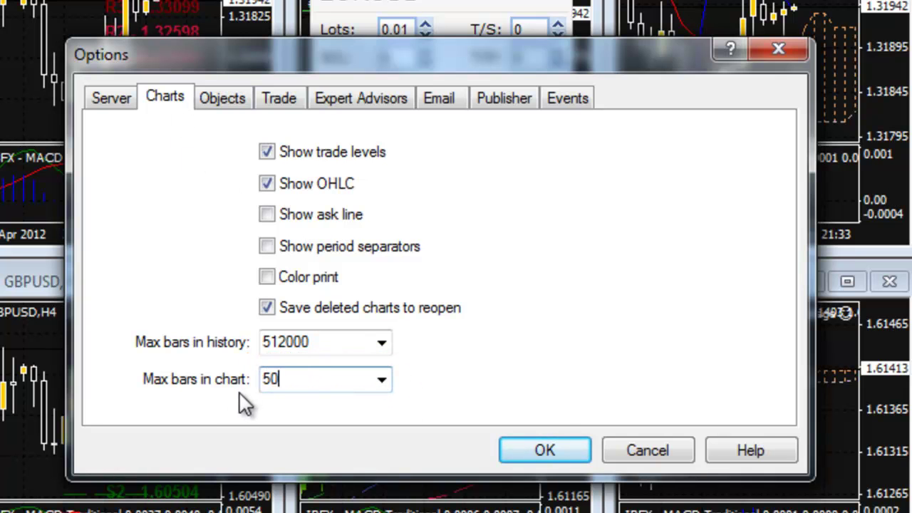
pyautogui.write('00')
pyautogui.doubleClick(270, 379)
pyautogui.write('1000')
pyautogui.click(538, 450)
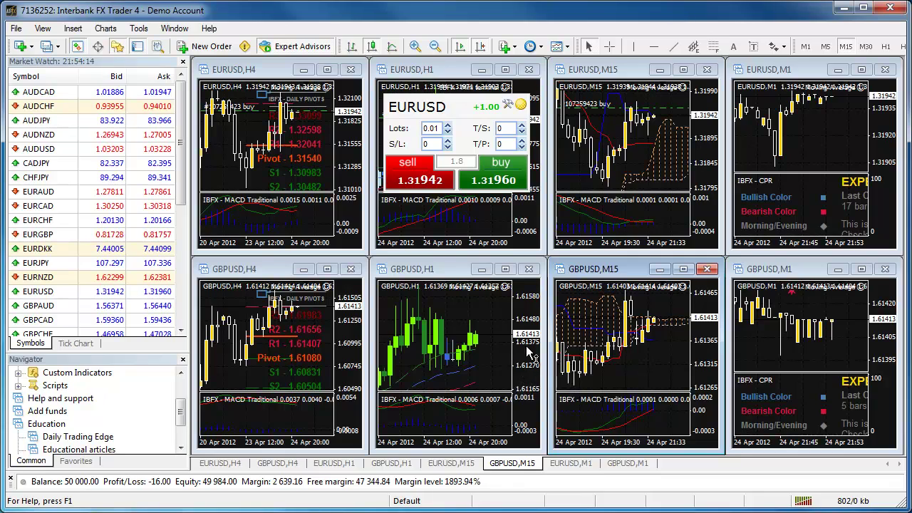
pyautogui.click(890, 10)
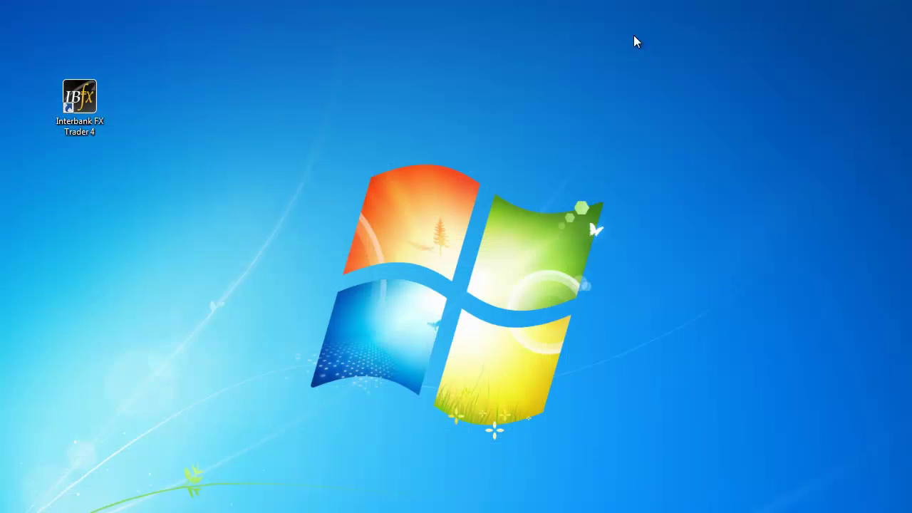
pyautogui.doubleClick(79, 100)
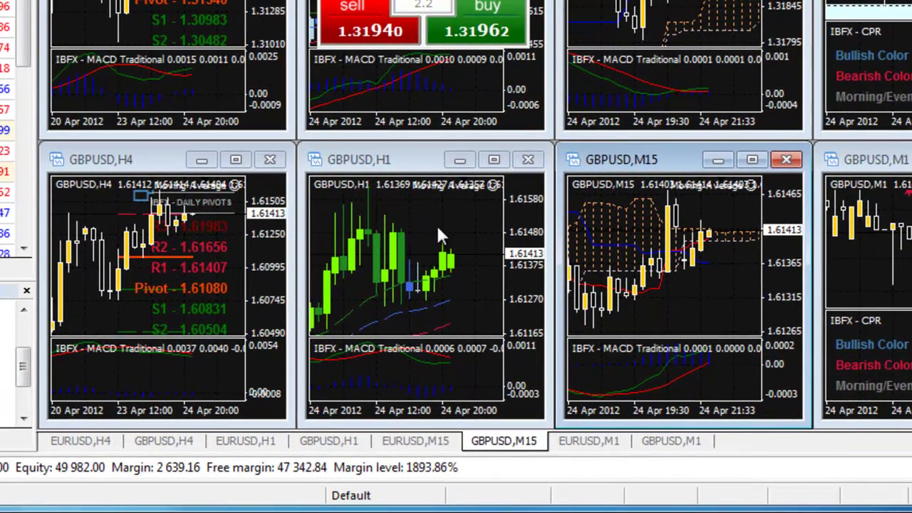
pyautogui.click(438, 235)
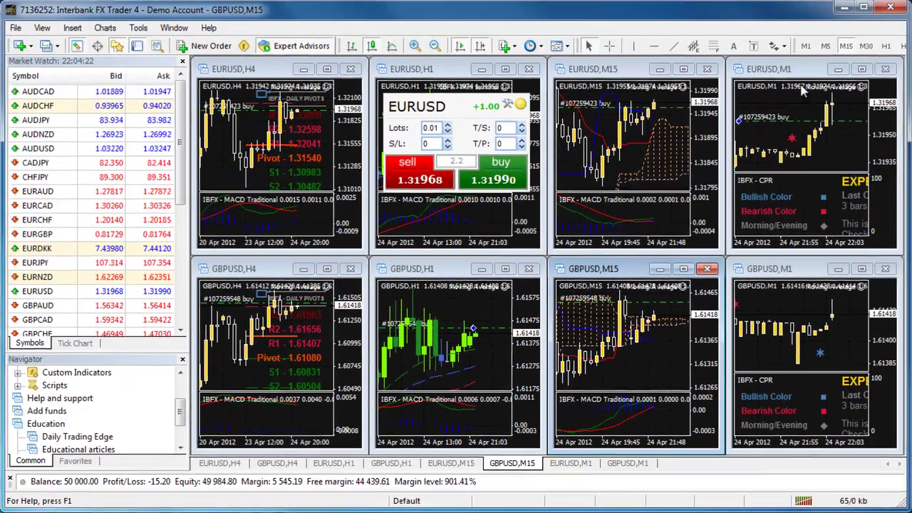
pyautogui.click(897, 9)
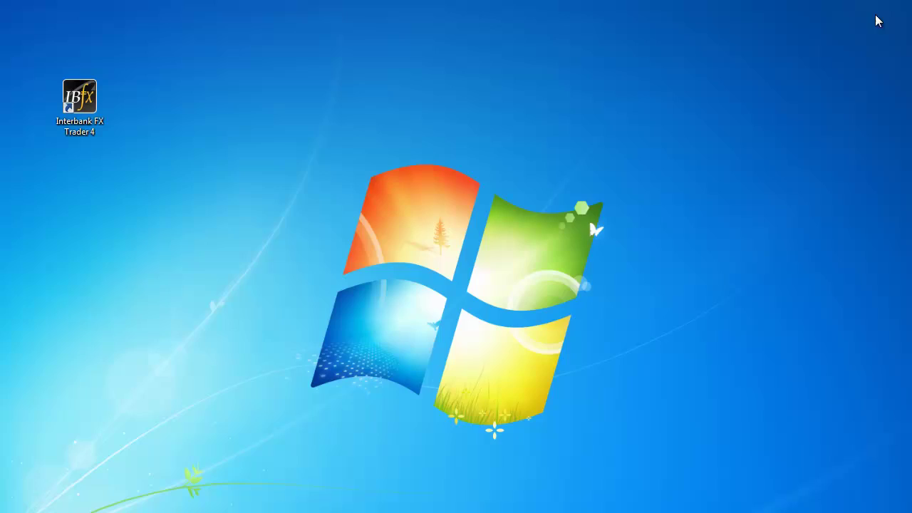